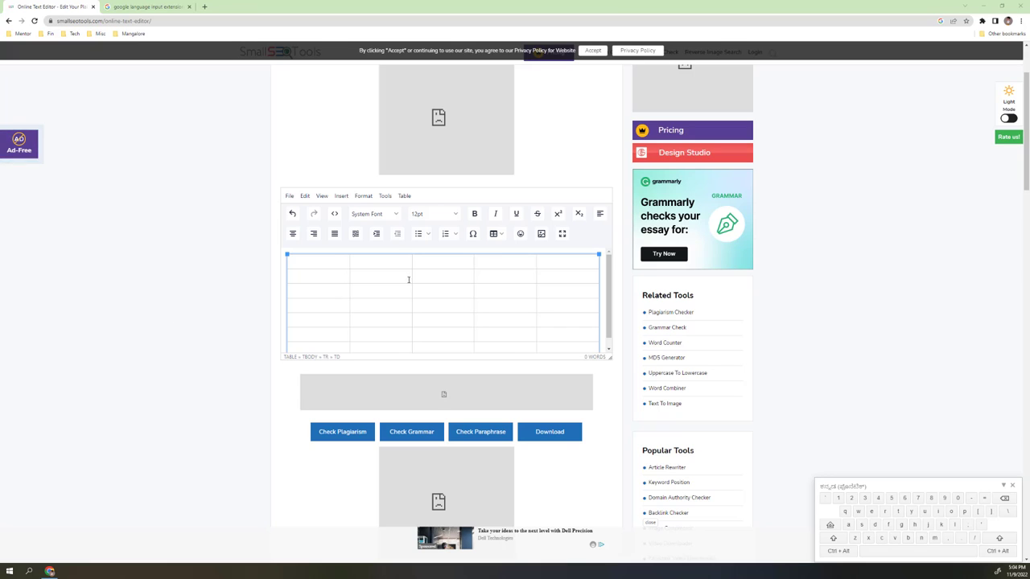
Open the Google Input Tools page in the Chrome Web Store and show the extension's available Kannada input methods
left_click(149, 6)
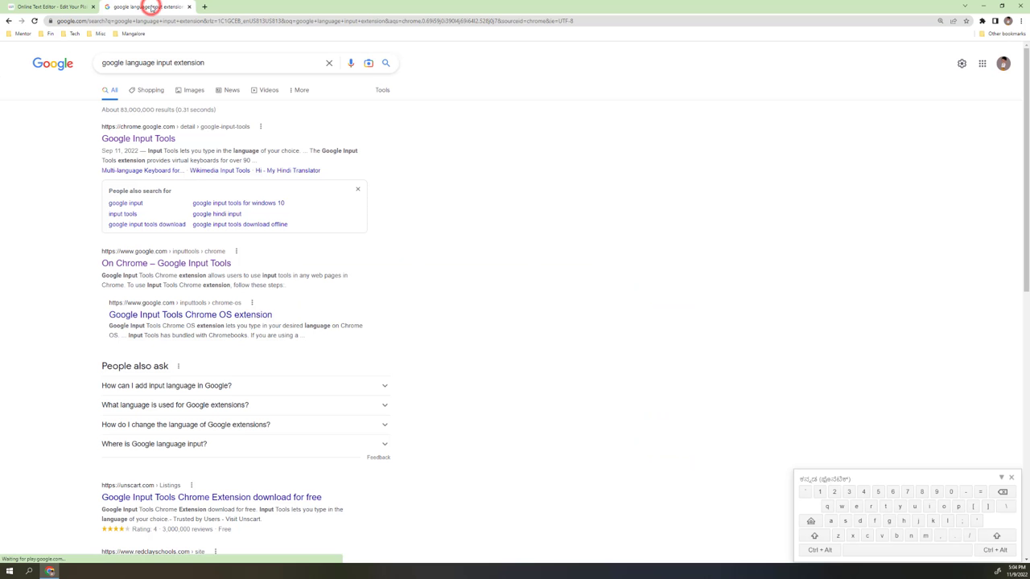
left_click(149, 143)
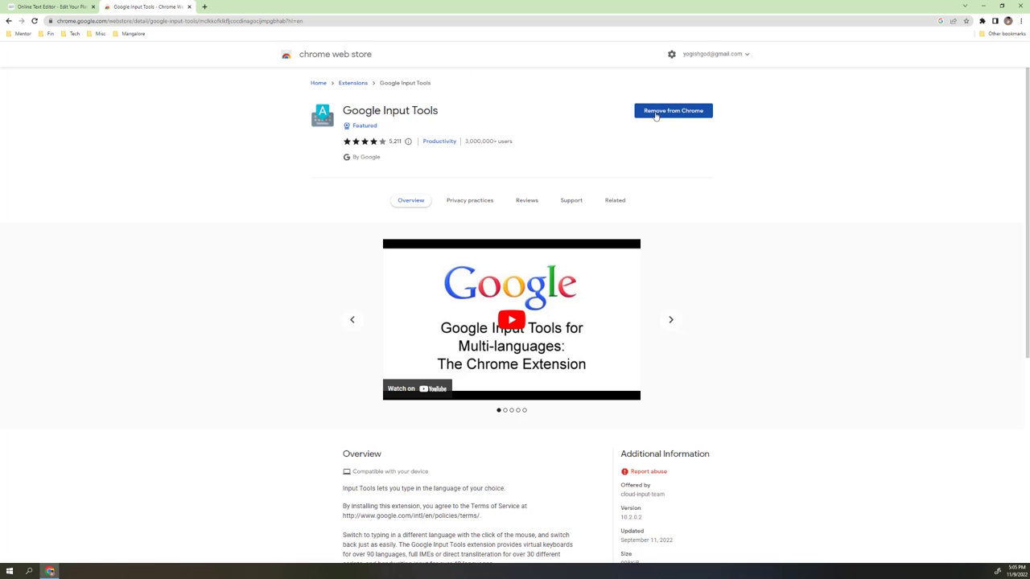
left_click(982, 21)
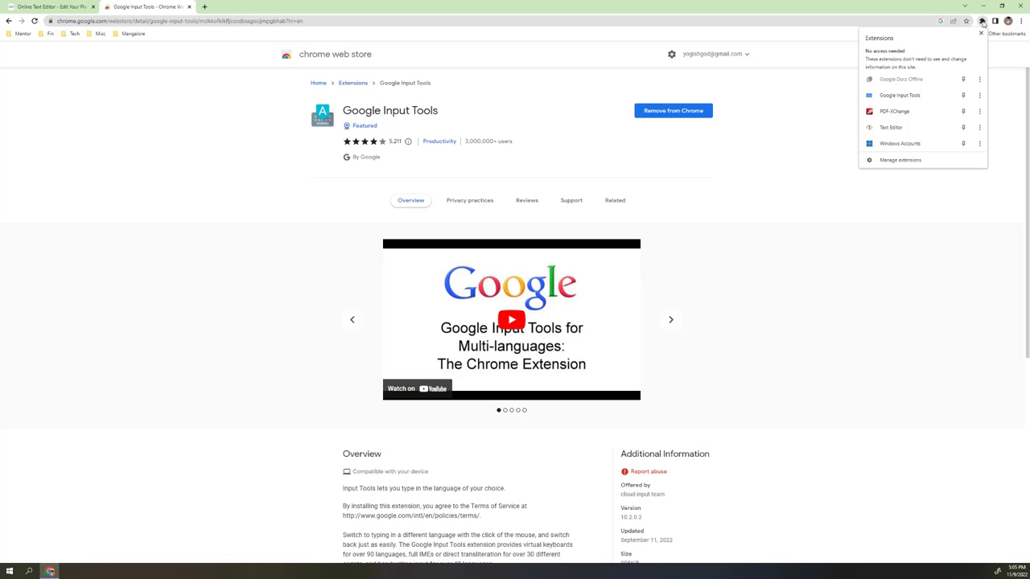
left_click(902, 96)
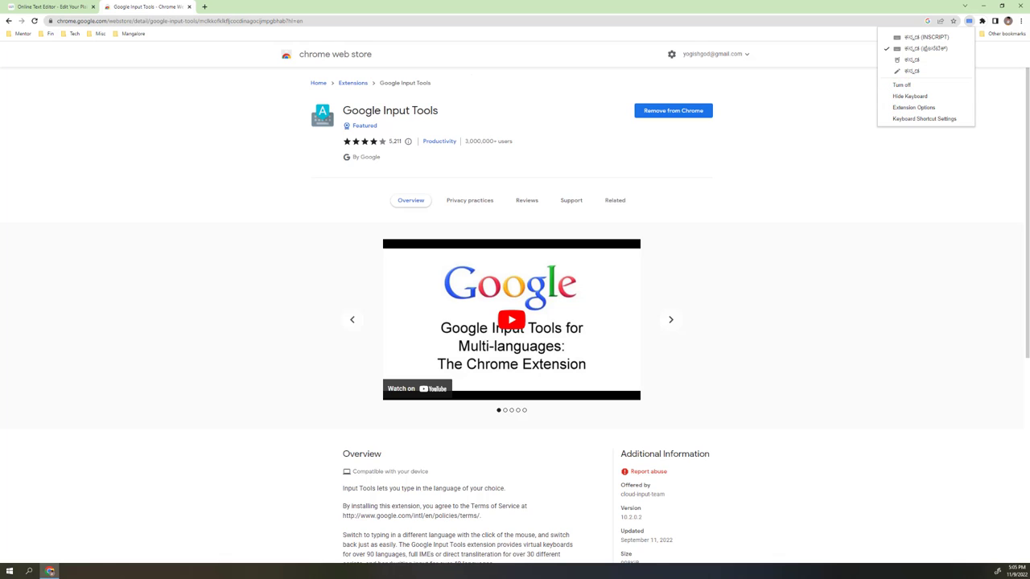
Switch to the blog post on typing Kannada scripts and examine how Kannada is added under Selected Input Tools
key("alt+Tab")
left_click_drag(732, 34, 606, 54)
scroll(496, 177, "down", 5)
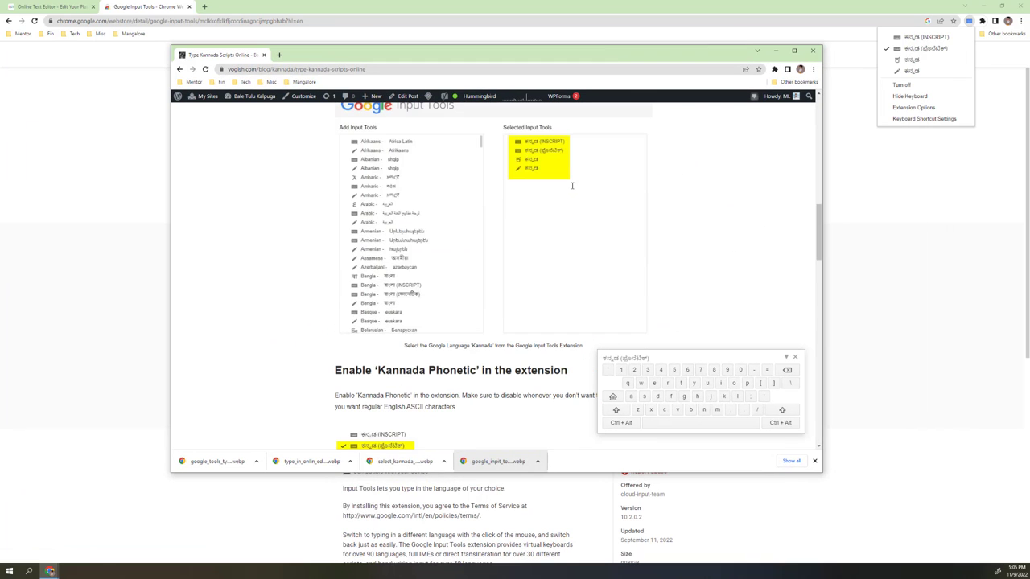
scroll(343, 142, "up", 1)
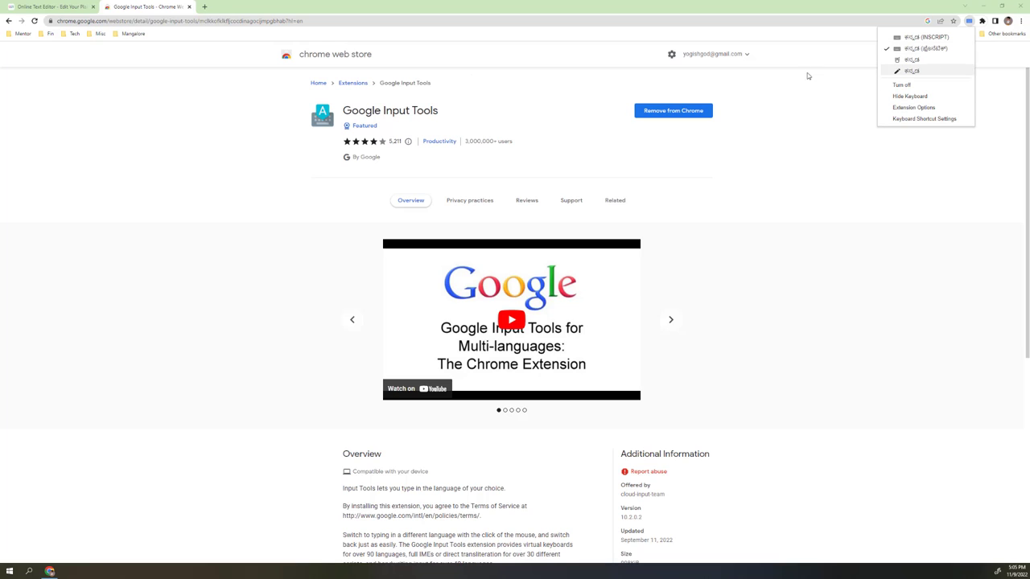
Dismiss the input method list and return to the Online Text Editor page with the empty table
left_click(297, 8)
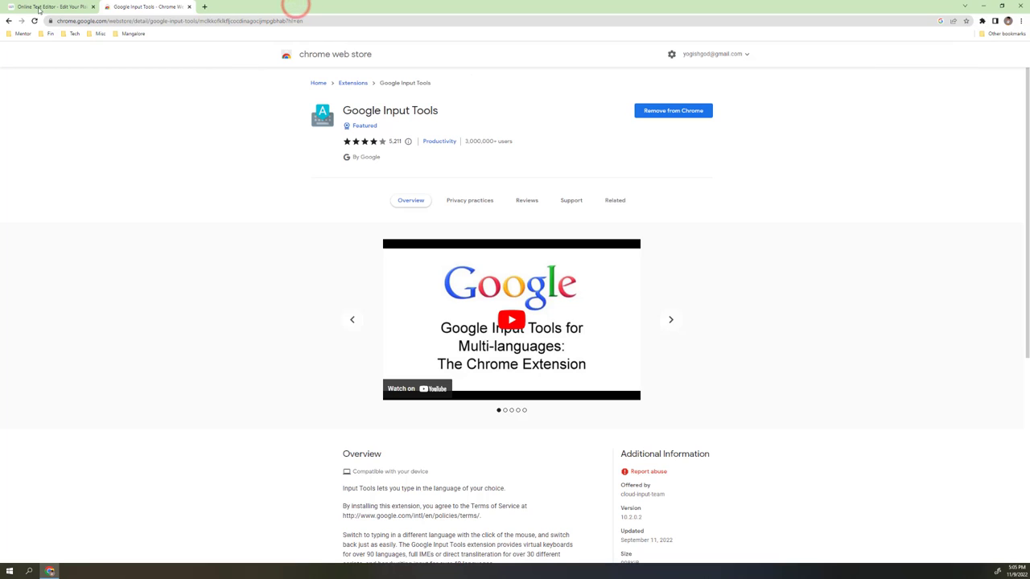
left_click(38, 8)
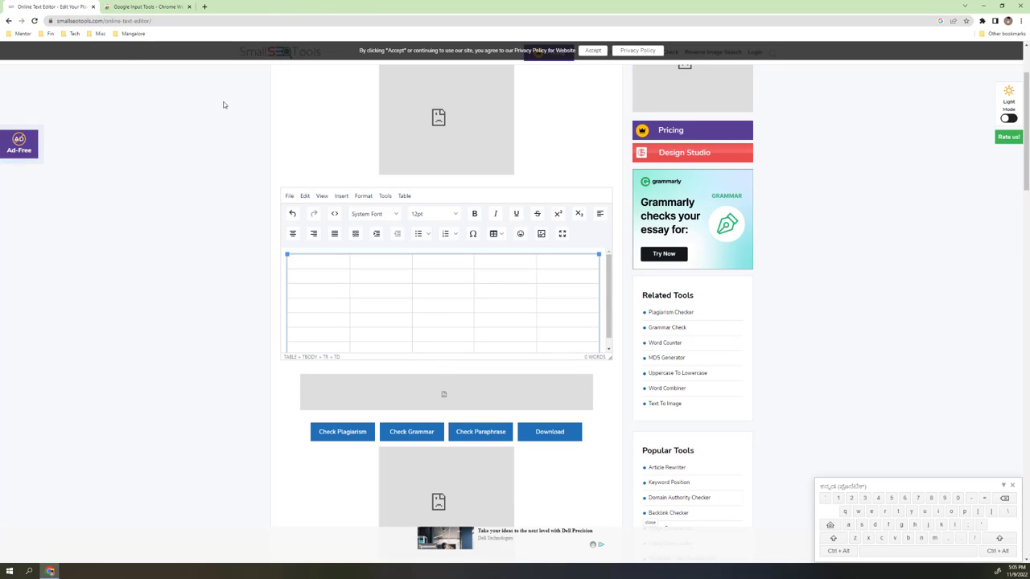
scroll(224, 105, "up", 2)
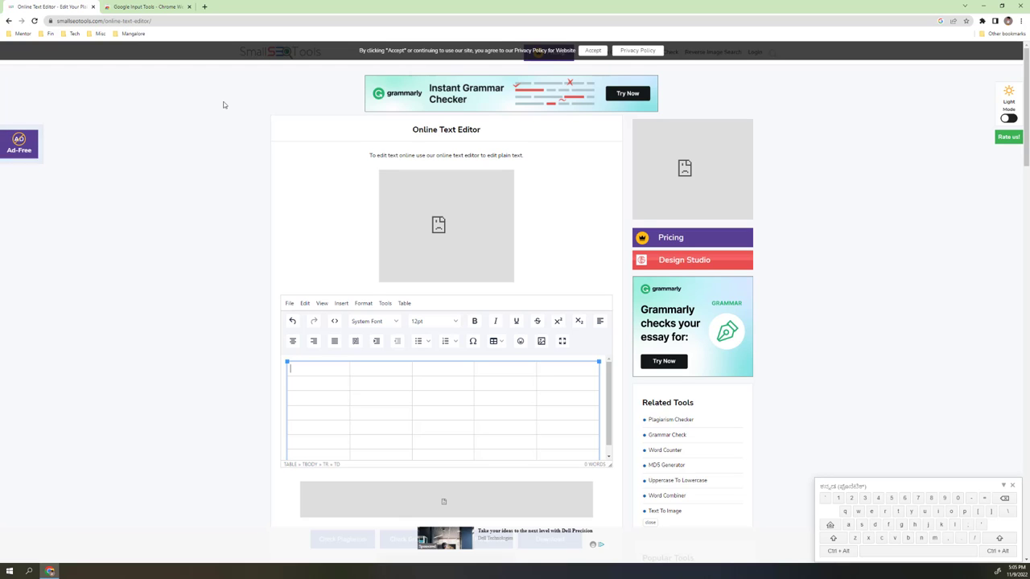
scroll(225, 104, "down", 1)
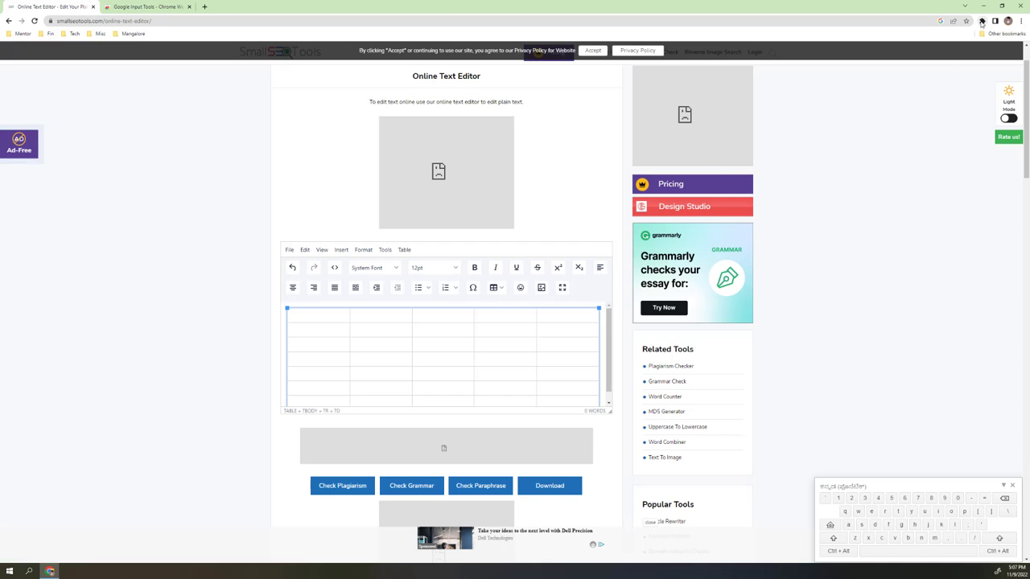
Check in the Google Input Tools extension whether the Kannada phonetic keyboard is the active input method
left_click(982, 22)
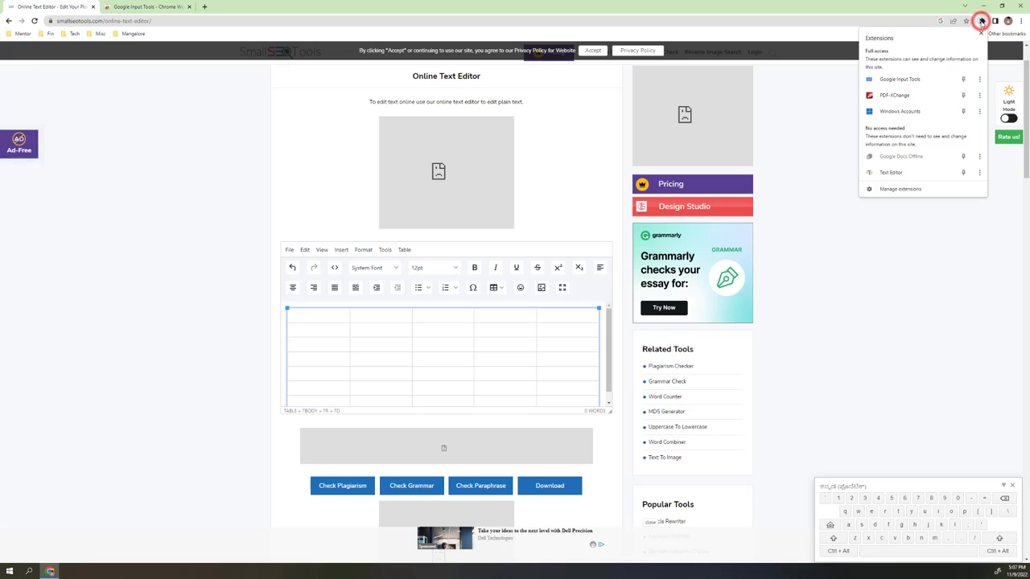
left_click(911, 81)
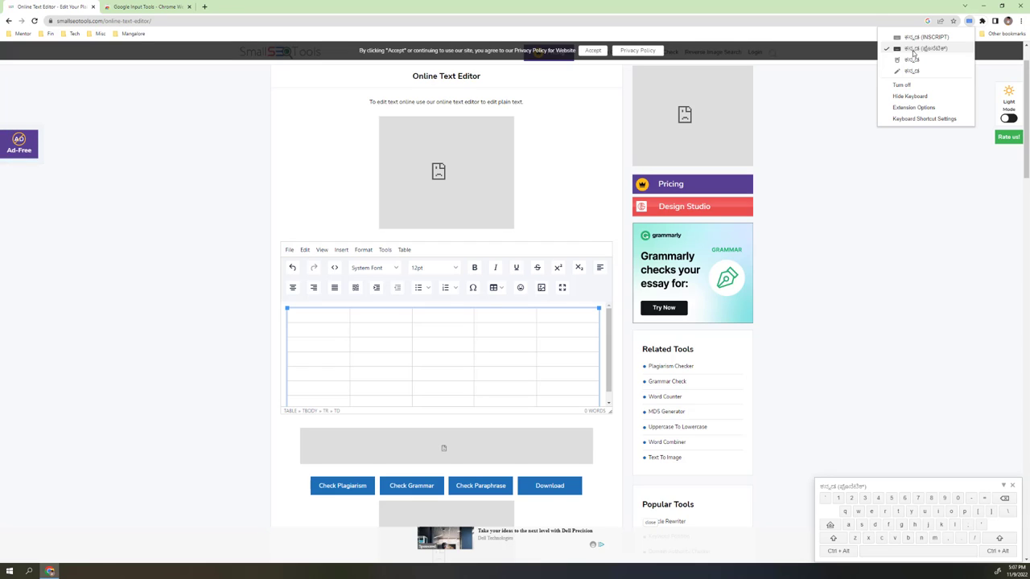
left_click(925, 5)
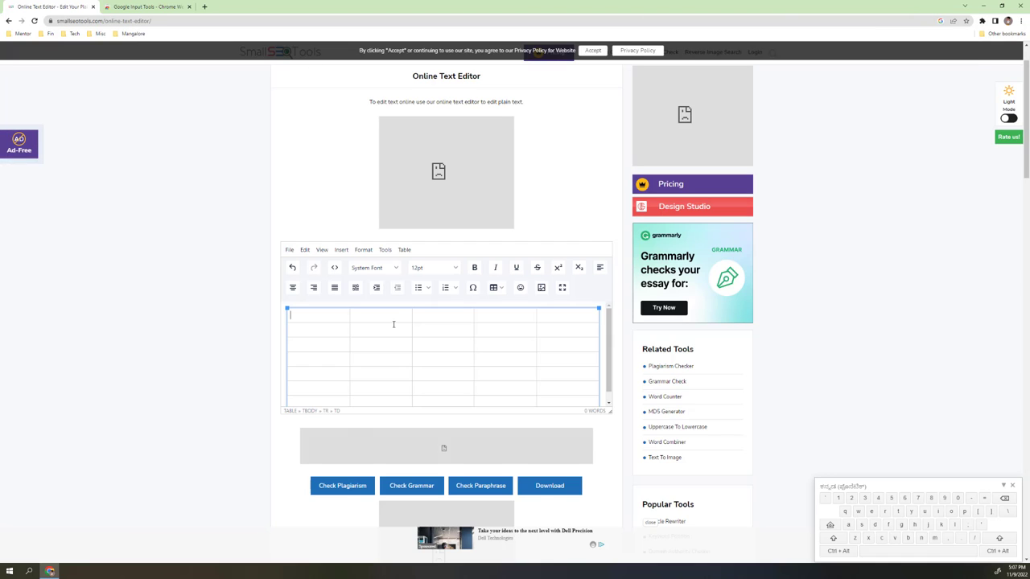
left_click(317, 319)
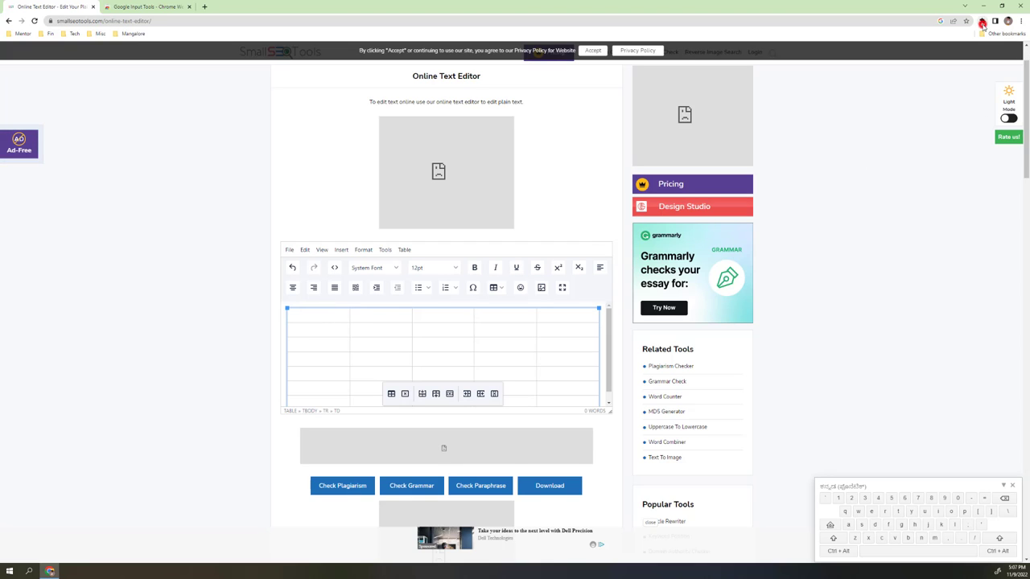
left_click(981, 20)
left_click(920, 80)
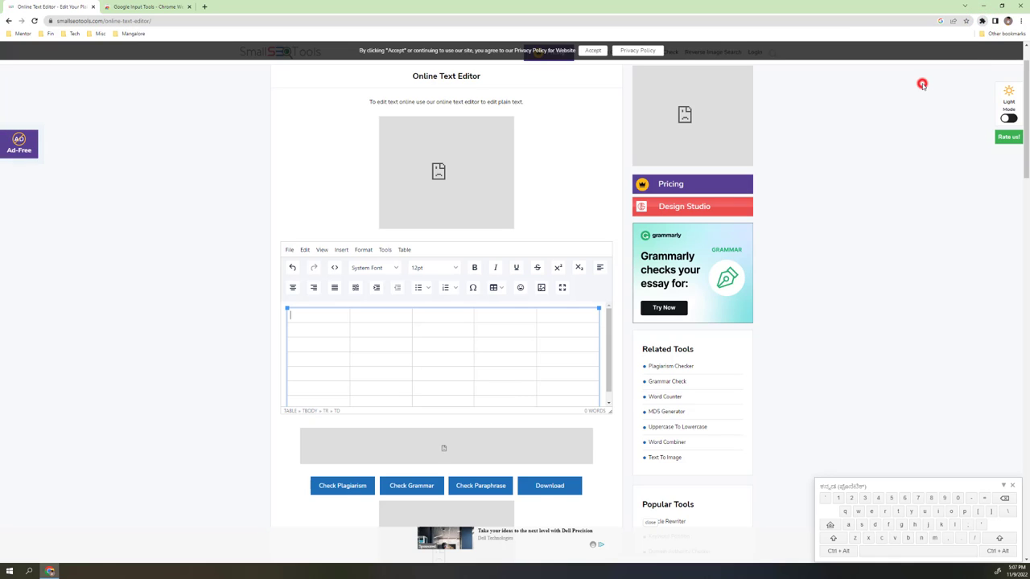
left_click(811, 274)
Enter ಅಮ್ಮ, ಅಪ್ಪ and ಕನ್ನಡ in the first three rows of the table's first column
left_click(301, 317)
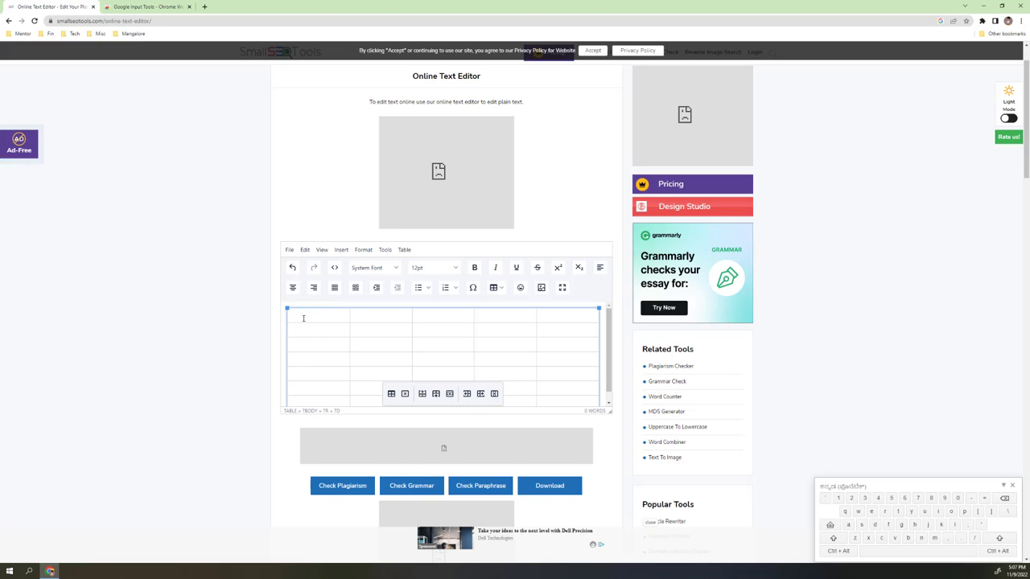
type("ಅಮ್ಮ")
left_click(302, 331)
type("ಅಮ್")
left_click(299, 345)
type("ಕನ್ನಡ")
Enter ತಮಿಳು in the fourth row of the table's first column, correcting the misspelled letters
left_click(298, 360)
type("ತಪ್ಪಿಲ")
key("BackSpace")
key("BackSpace")
type("ಳ್")
key("BackSpace")
key("BackSpace")
key("BackSpace")
key("BackSpace")
key("BackSpace")
type("ಮಿಳ")
Enter ತುಳು in the fifth row of the table's first column, retyping it where misspelled
left_click(313, 368)
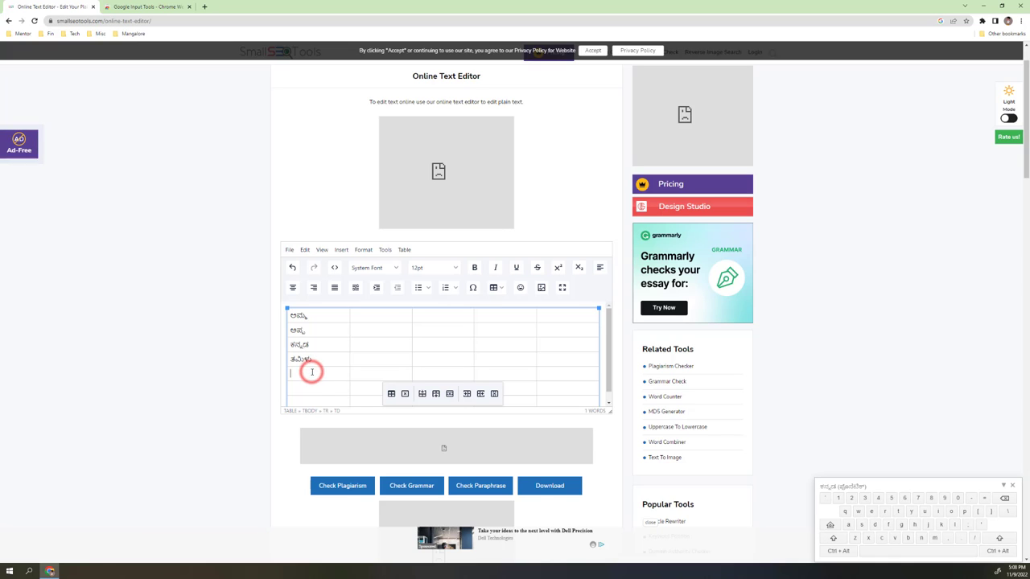
type("ತುಳು")
key("BackSpace")
key("BackSpace")
key("BackSpace")
key("BackSpace")
type("ತುಳ್")
Enter ತೆಲುಗು in the sixth row and ಹಿಂದಿ in the seventh row of the table's first column
left_click(306, 392)
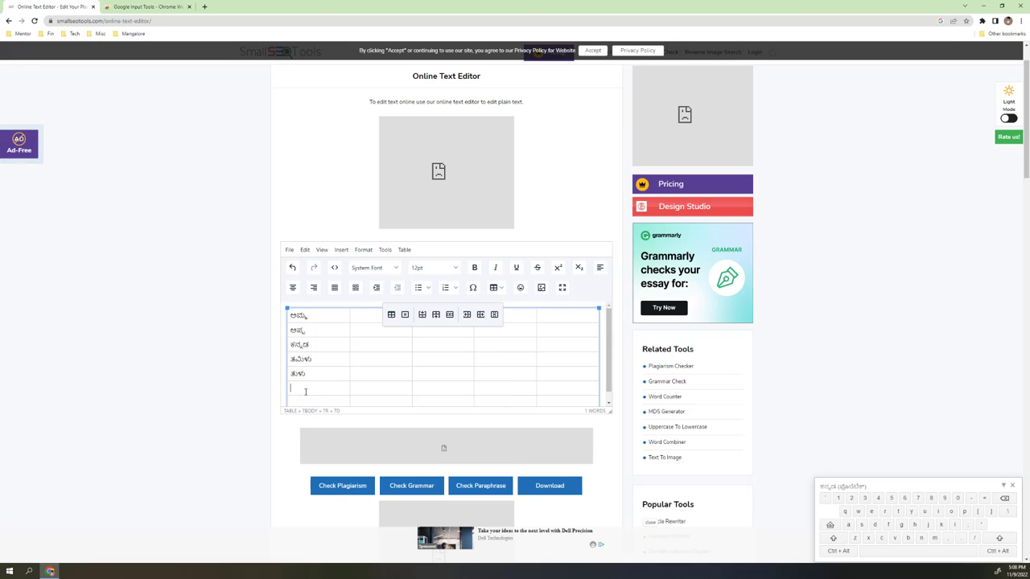
type("ತೆಲುಗ್")
left_click(302, 401)
type("ಹಿಂದಿ")
key("BackSpace")
key("BackSpace")
key("BackSpace")
key("BackSpace")
key("BackSpace")
type("ಹಿಂದಿ")
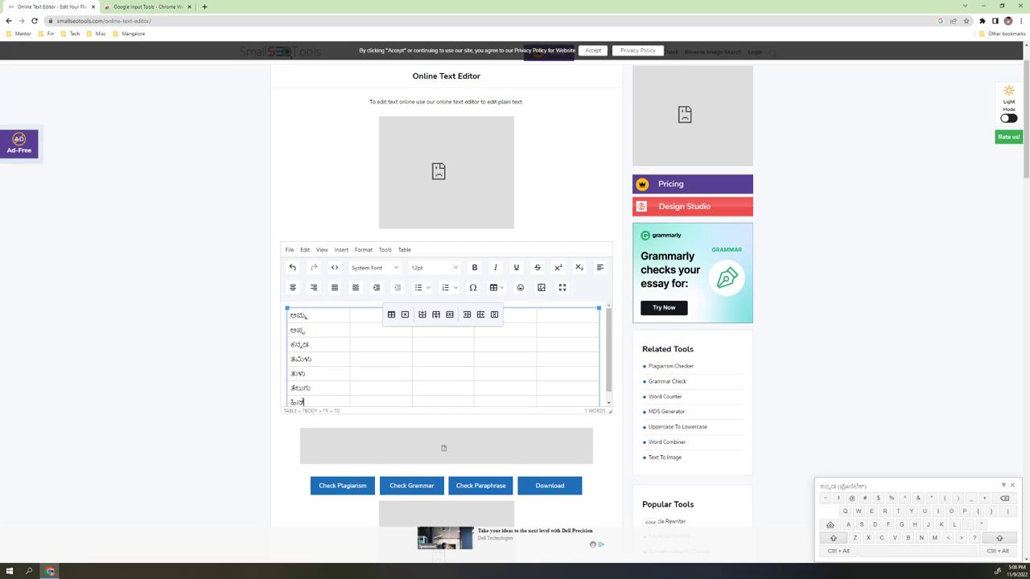
type("ದಿ")
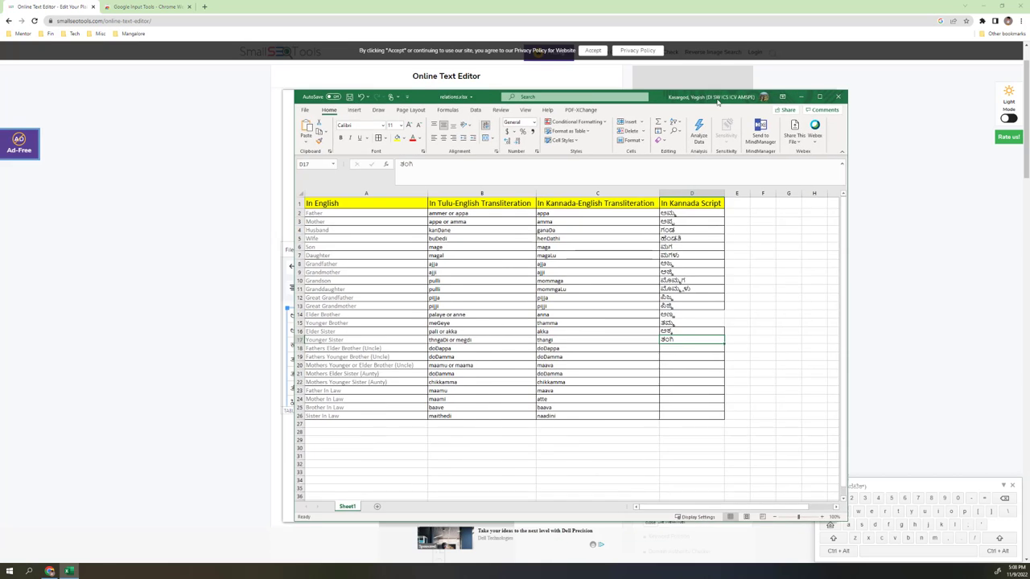
left_click_drag(689, 99, 883, 82)
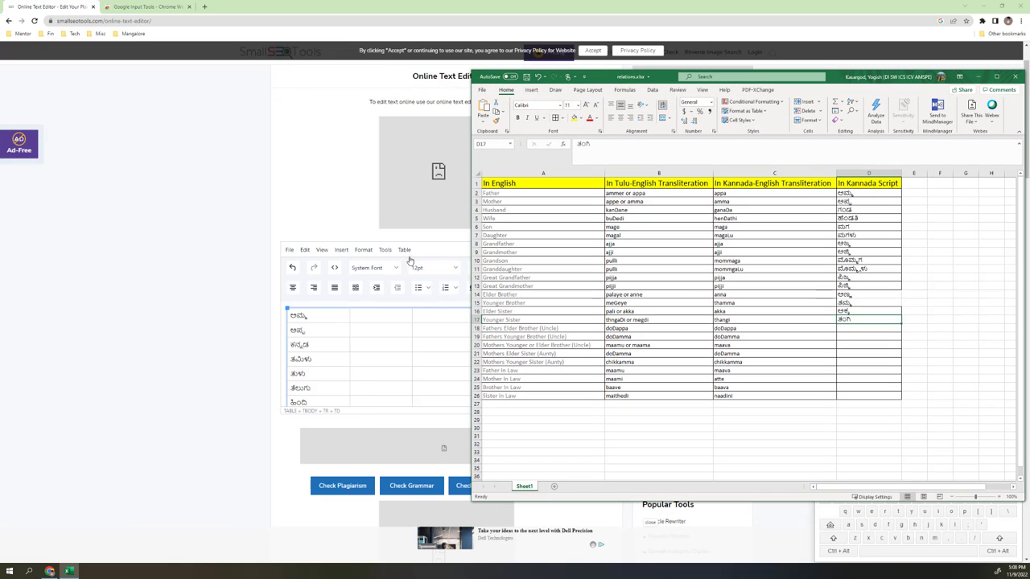
left_click_drag(293, 316, 320, 400)
right_click(312, 366)
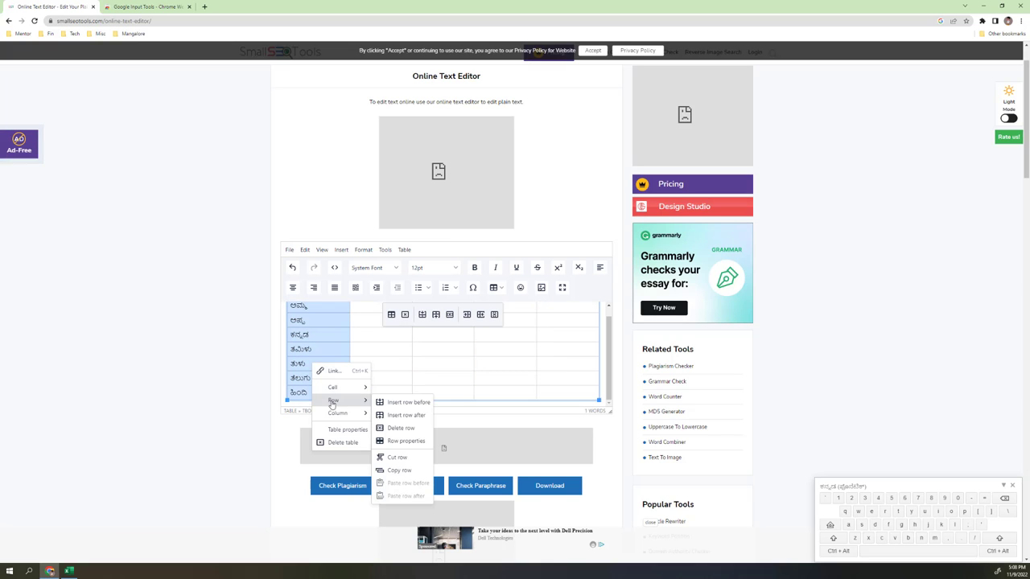
mouse_move(341, 391)
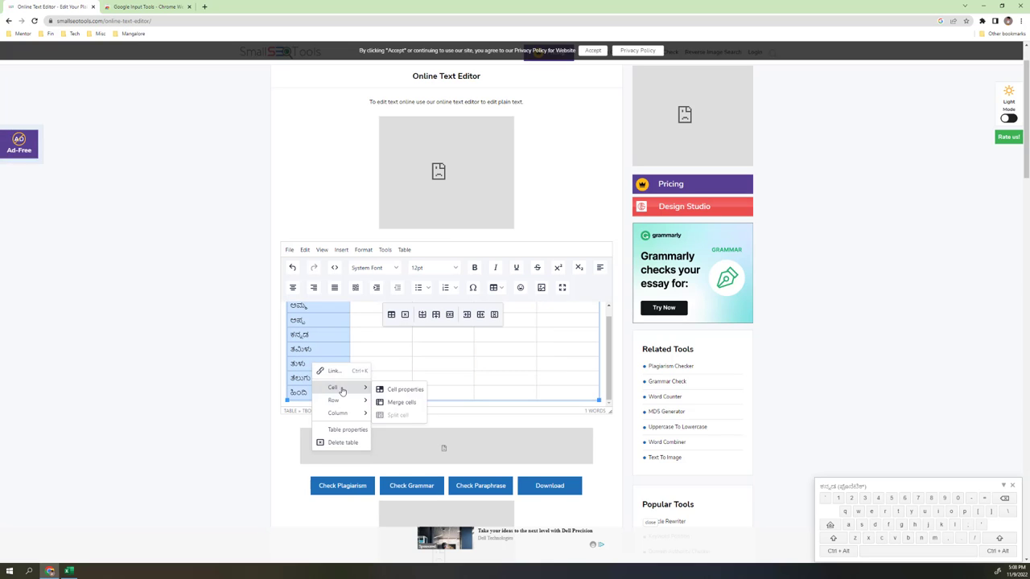
left_click(323, 324)
double_click(325, 322)
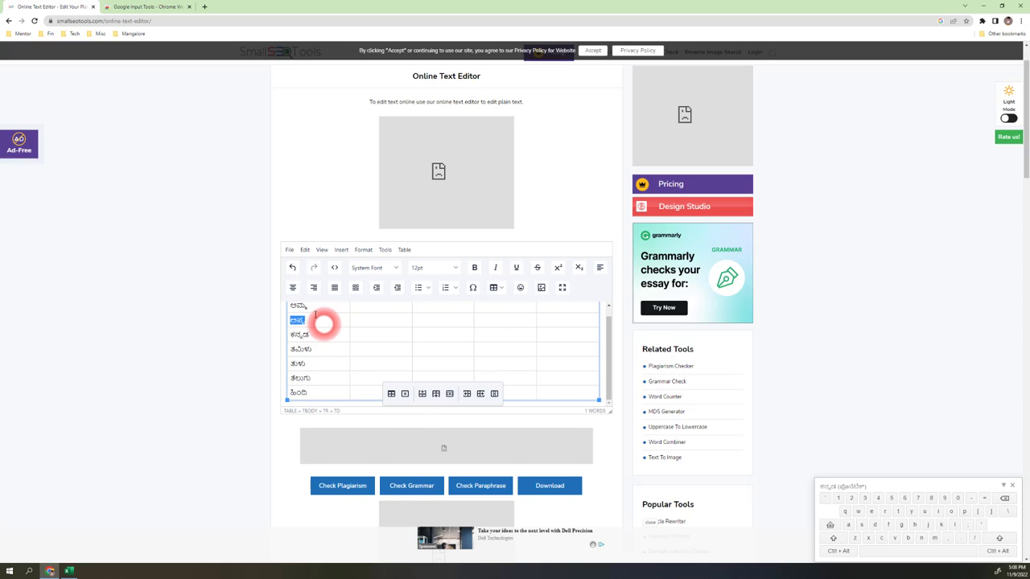
left_click(292, 311)
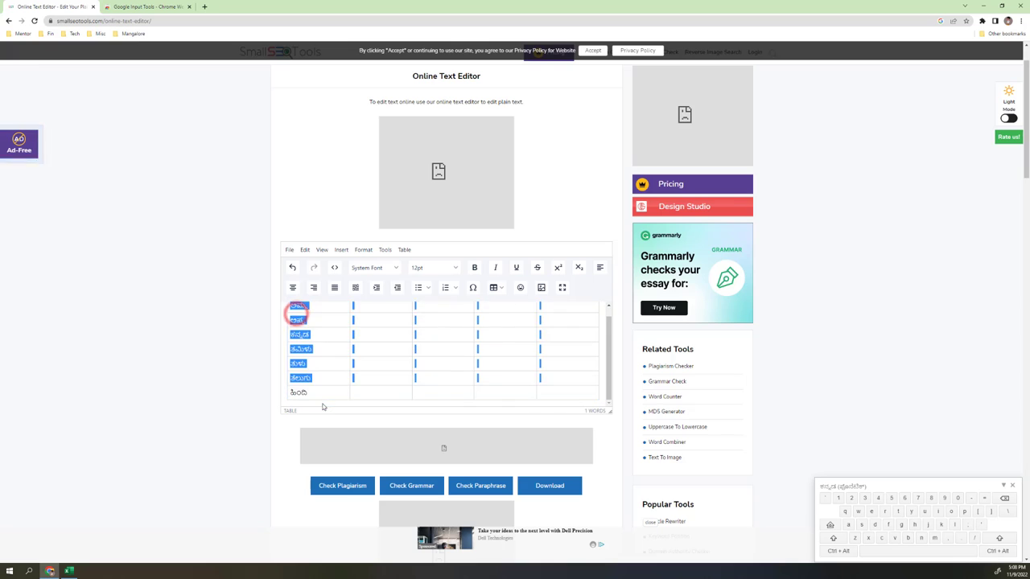
left_click(322, 388)
left_click_drag(322, 388, 313, 340)
Copy the seven Kannada words from the table's first column and paste them into relations.xlsx in Excel, starting at cell E1
left_click_drag(295, 305, 328, 395)
key("ctrl+c")
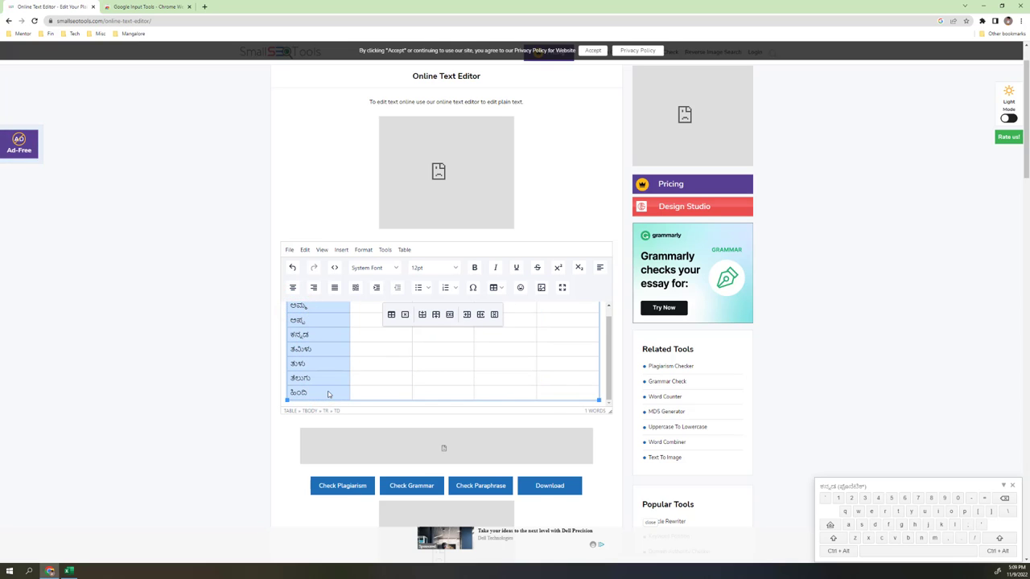
left_click(71, 569)
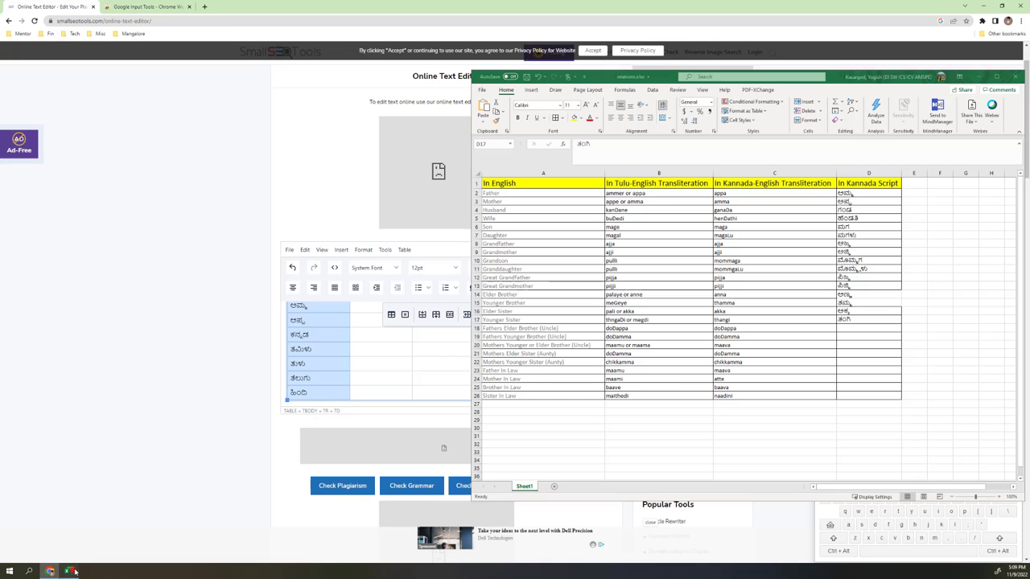
left_click_drag(837, 76, 638, 82)
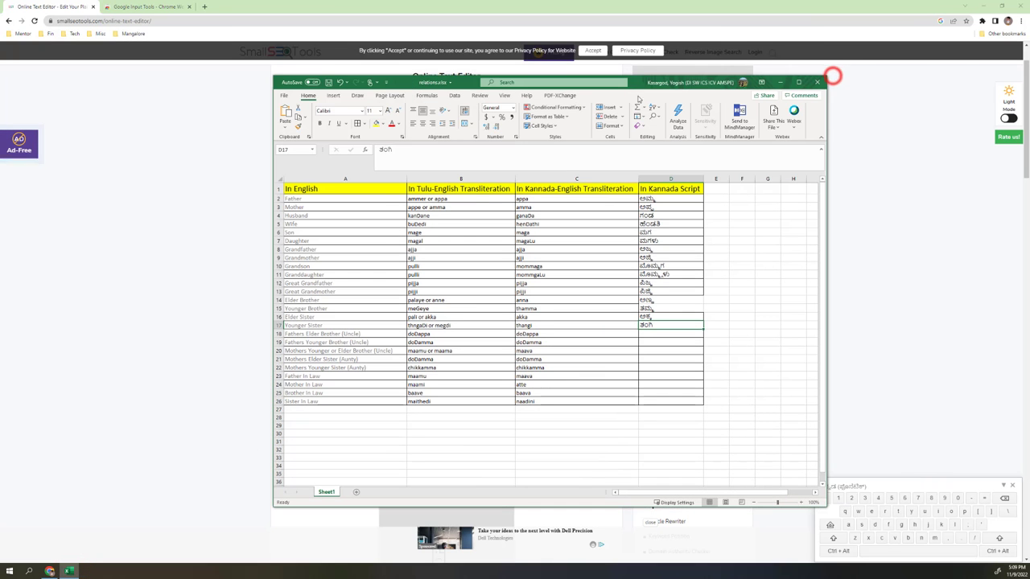
left_click(712, 191)
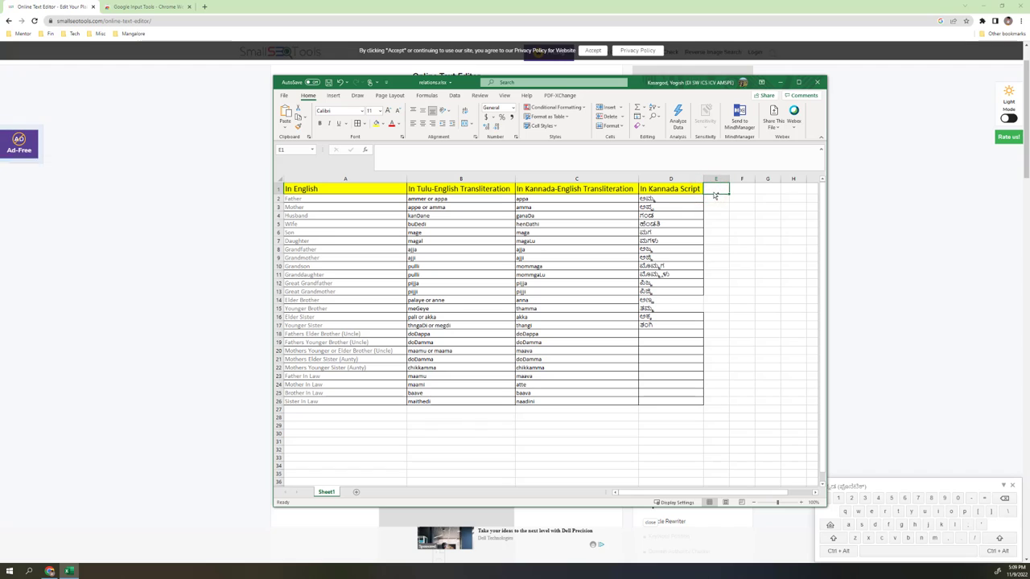
key("ctrl+v")
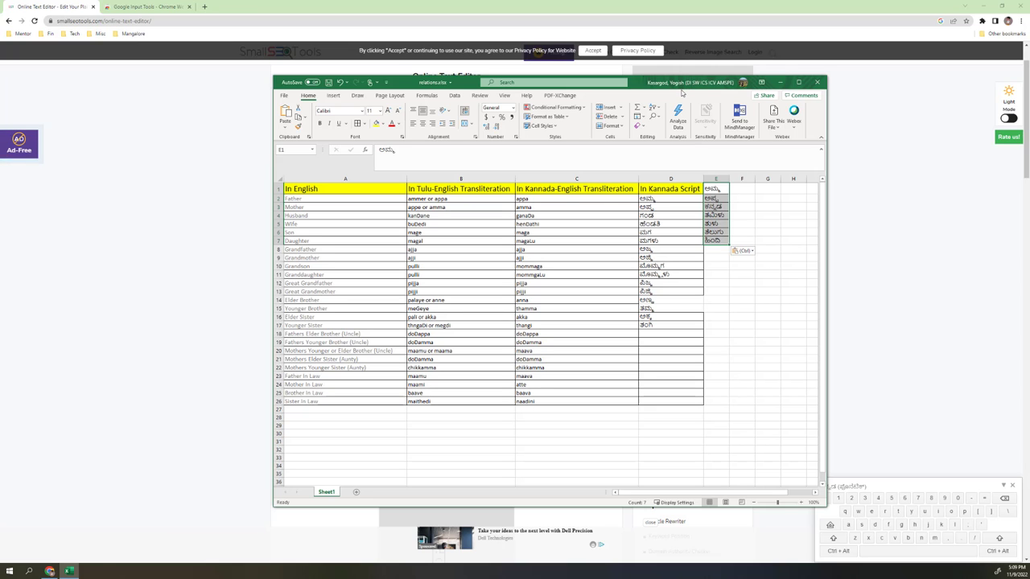
Close the relations.xlsx workbook and return to the table in the online text editor
key("alt+F4")
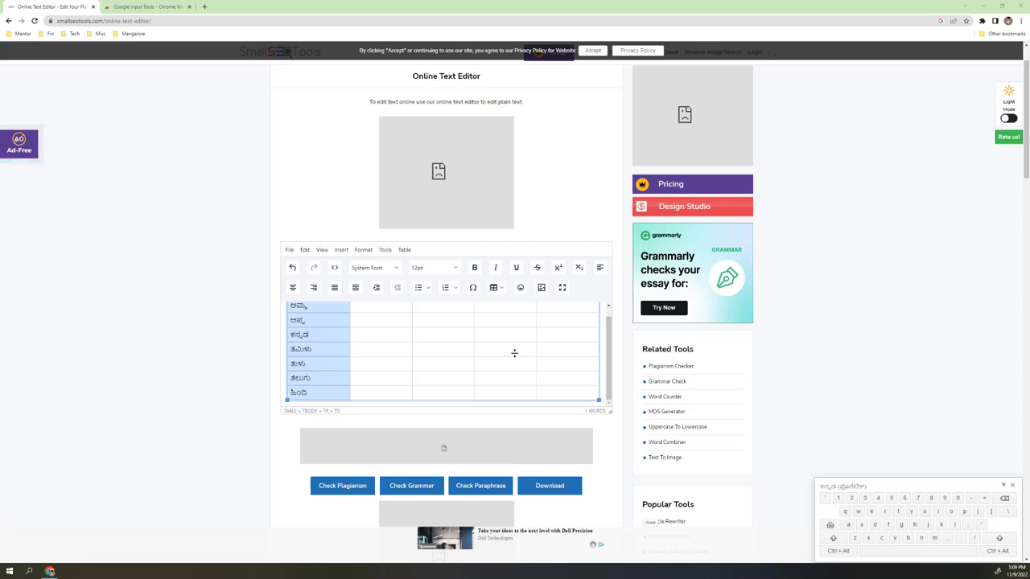
scroll(514, 353, "up", 1)
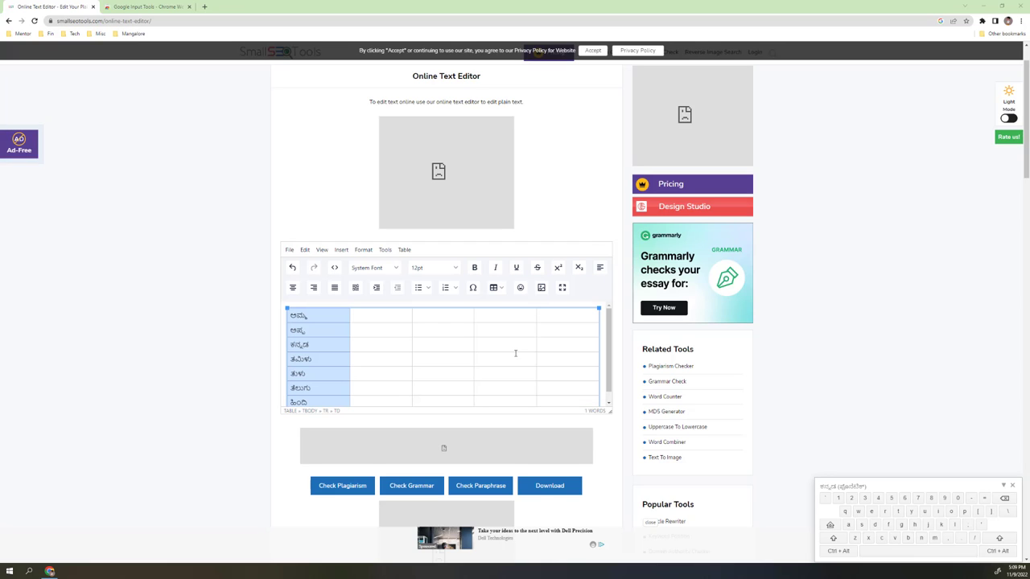